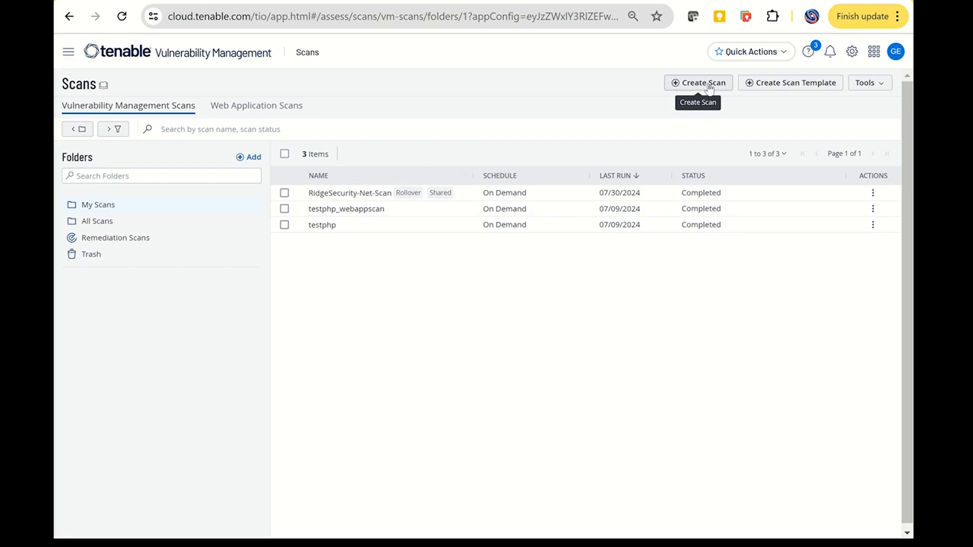
Step: Look over the available scan templates, and inspect the full details of RidgeSecurity-Net-Scan, including its vulnerabilities by asset and by plugin
left_click(709, 89)
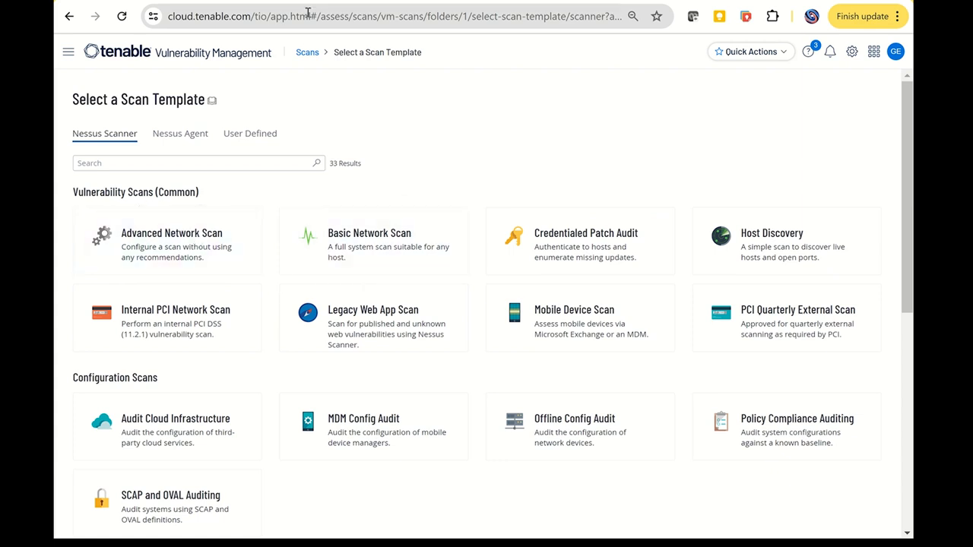
left_click(69, 19)
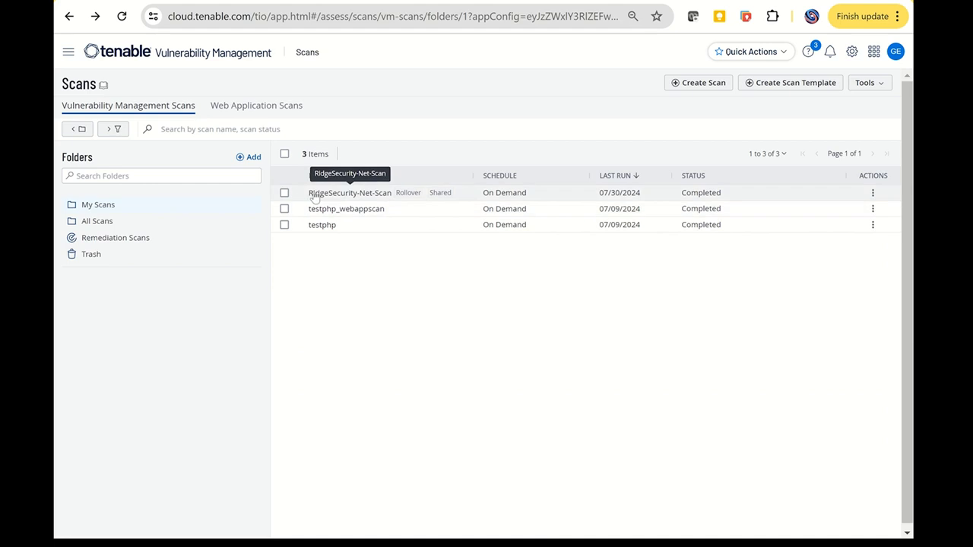
left_click(353, 199)
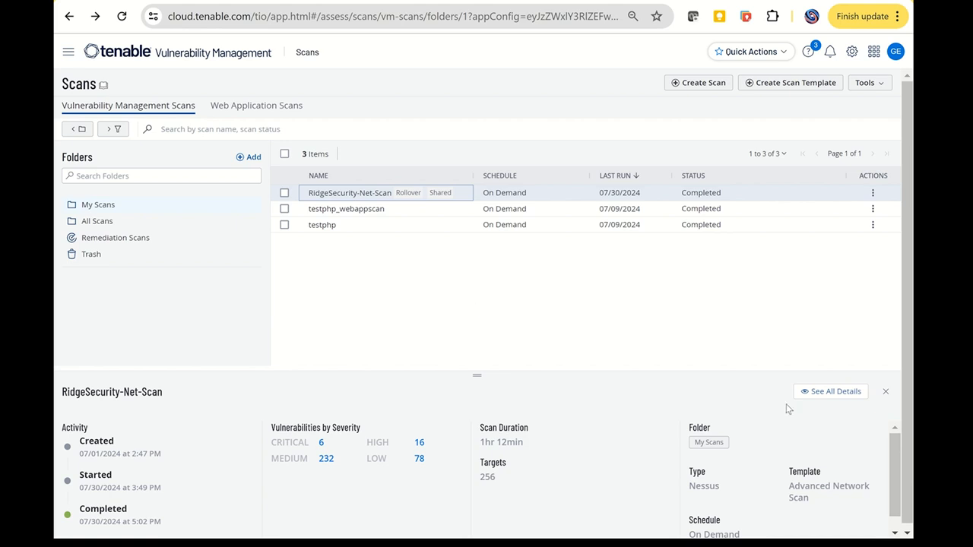
left_click(826, 393)
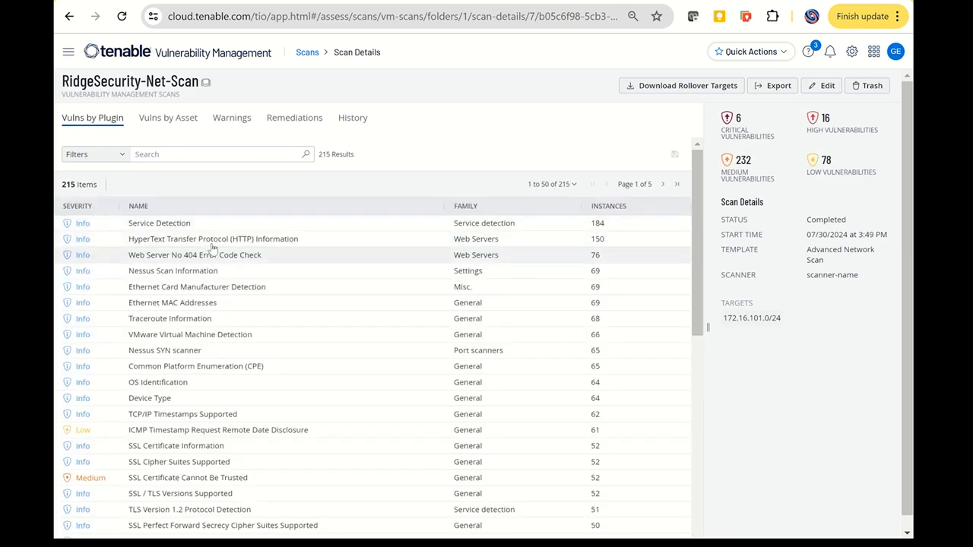
left_click(180, 124)
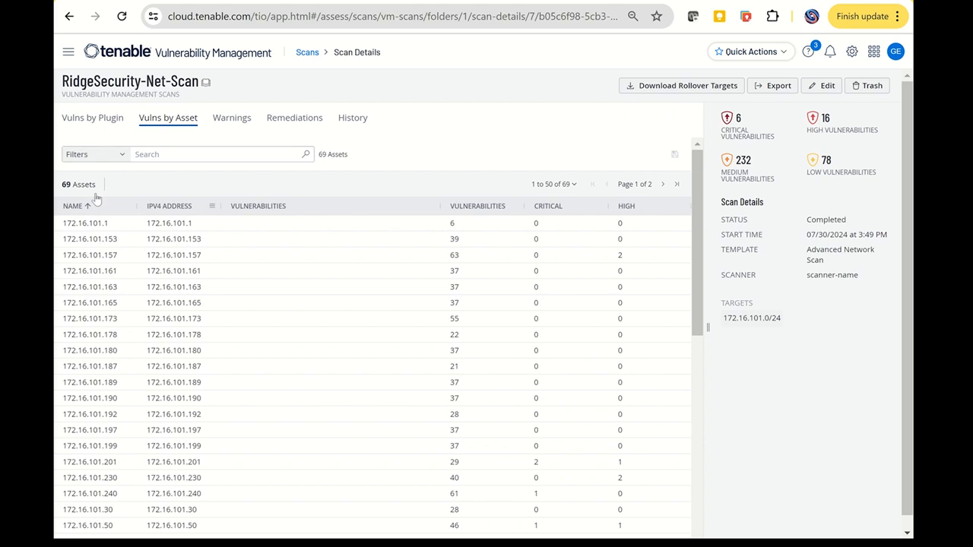
left_click(96, 122)
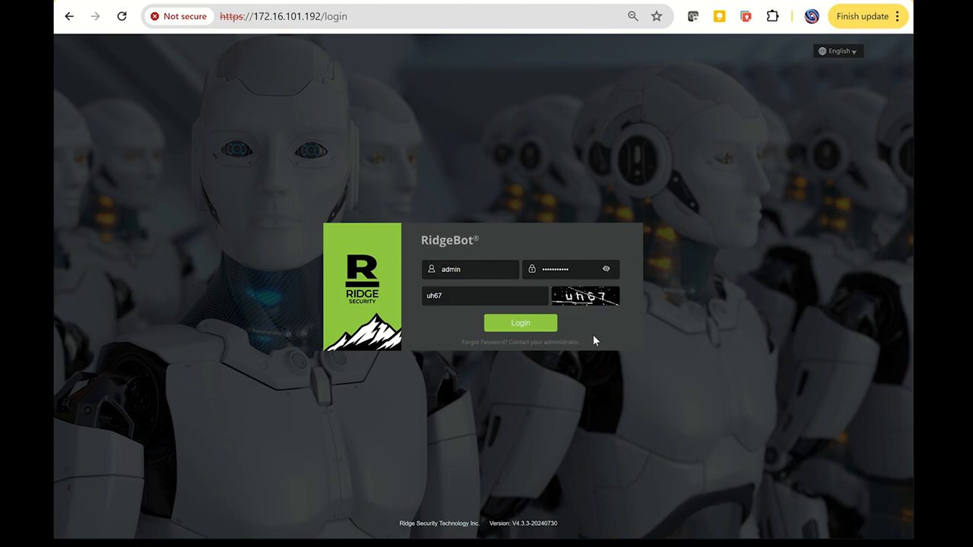
Step: Log in to RidgeBot and start a Tenable.vm integration task, naming it with the owner's first name followed by "-demo-tenable-8-1"
left_click(545, 325)
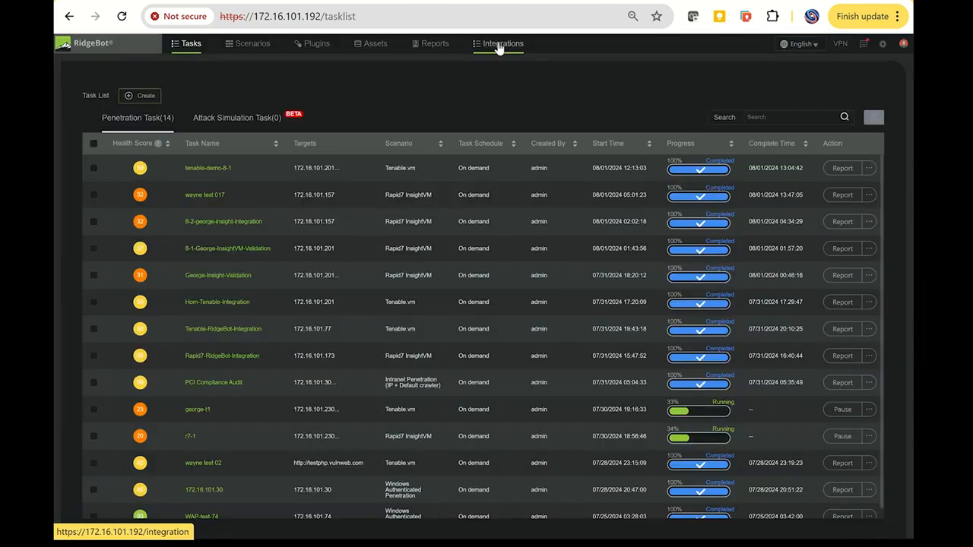
left_click(499, 48)
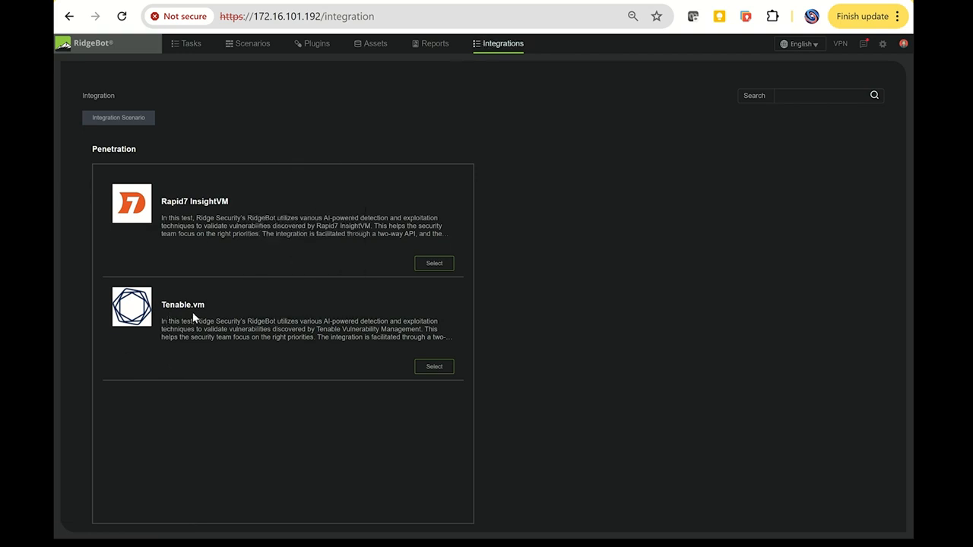
left_click(433, 369)
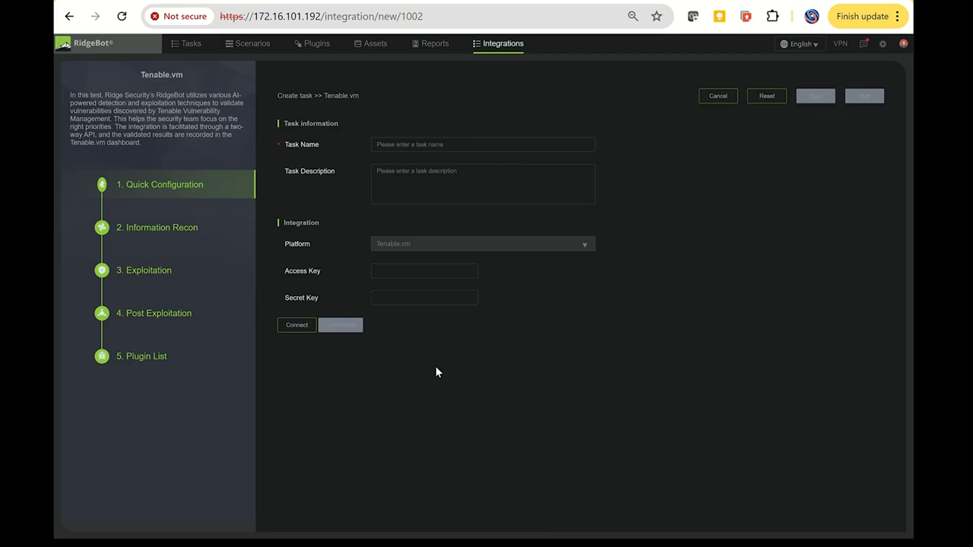
left_click(406, 146)
type("george-demo-tenable-8")
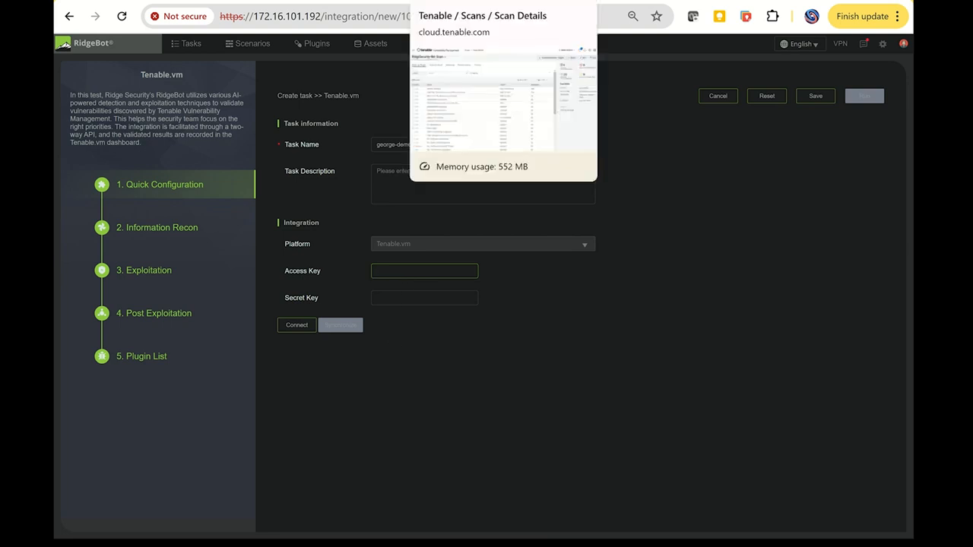
Step: Paste the Tenable access key and secret key into the integration settings and connect to the platform
key("ctrl+v")
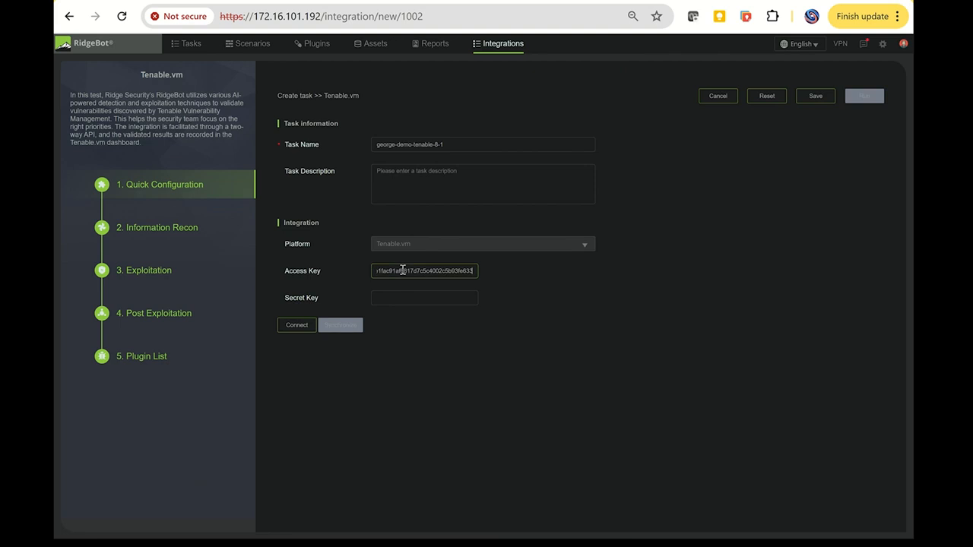
key("alt+Tab")
left_click(410, 298)
key("ctrl+v")
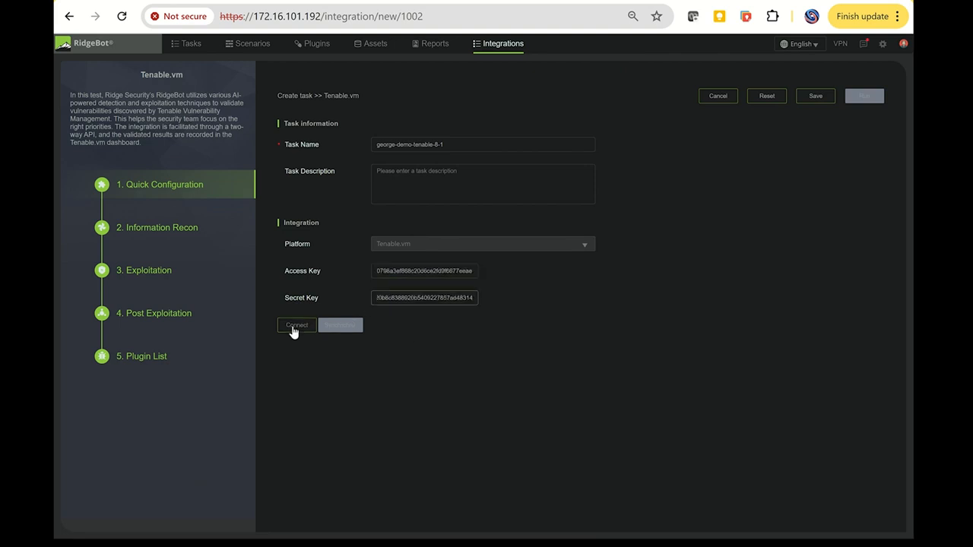
left_click(295, 327)
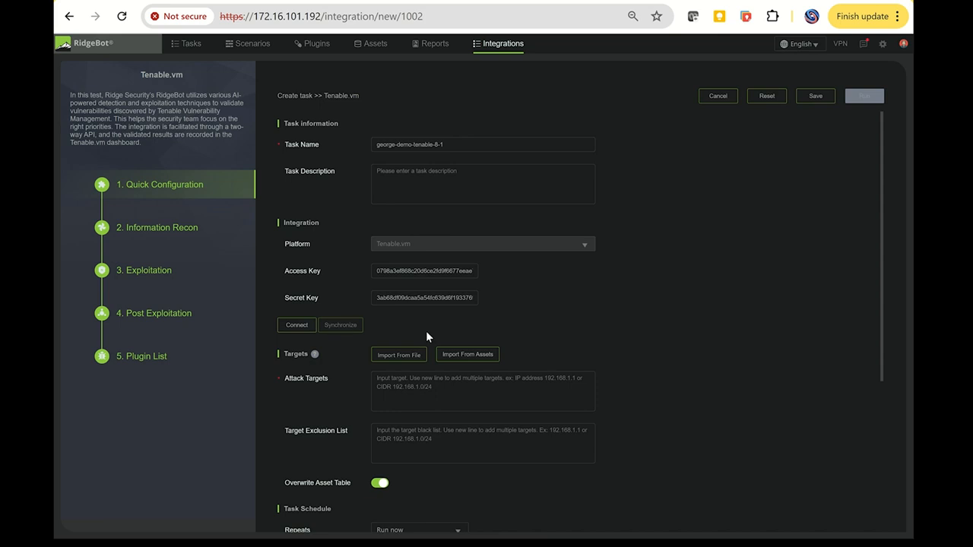
Step: Import hosts 172.16.101.82, 172.16.101.83, 172.16.101.84 and 172.16.101.85 as attack targets from the assets matching "tenable"
left_click(465, 358)
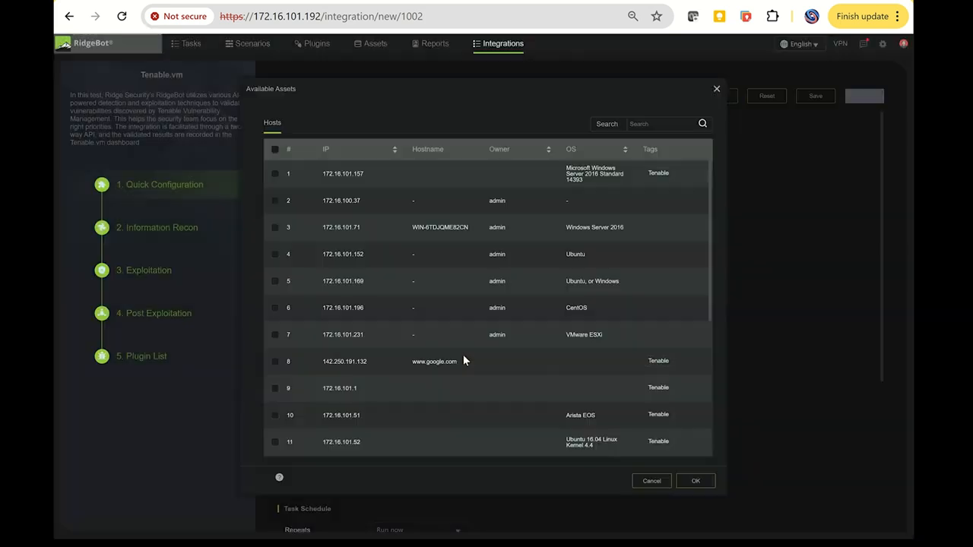
left_click(645, 126)
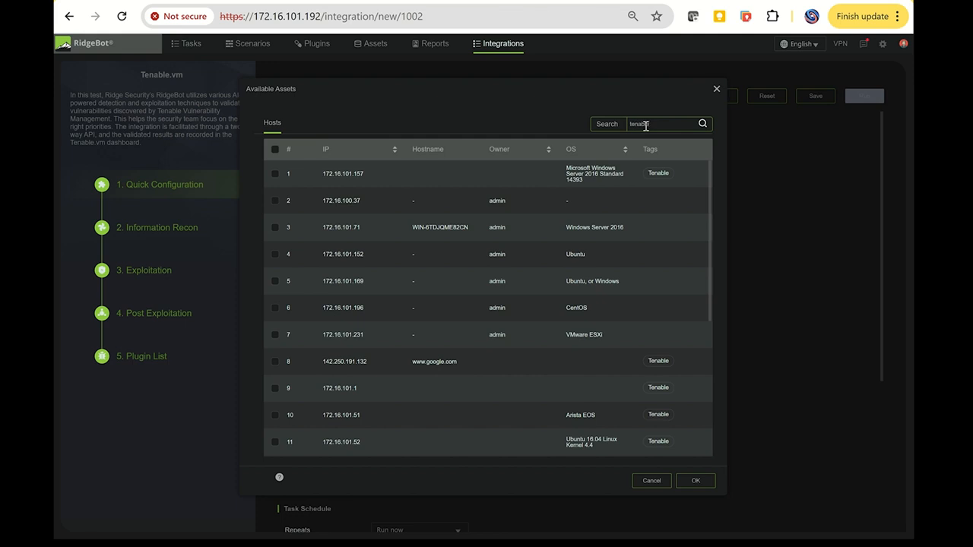
key("Return")
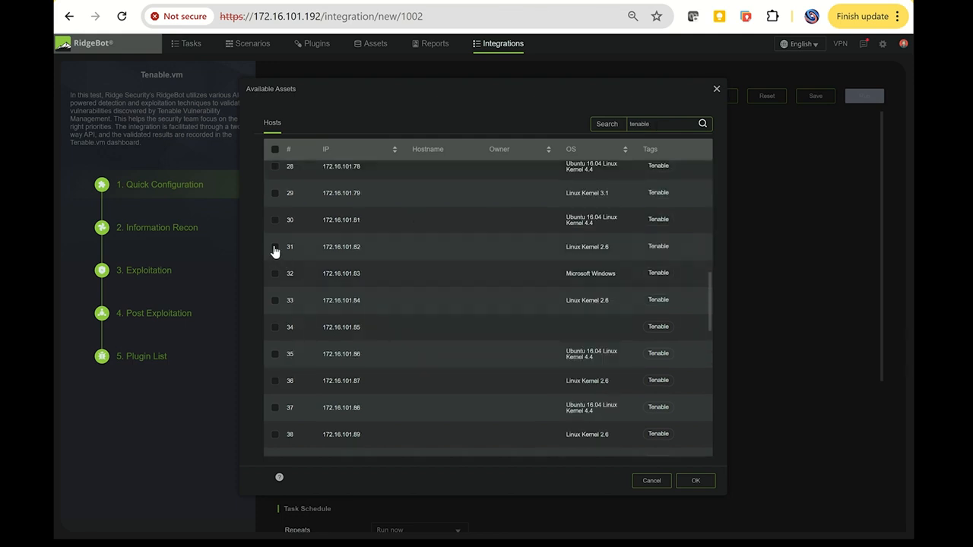
left_click(275, 247)
left_click(276, 274)
left_click(276, 301)
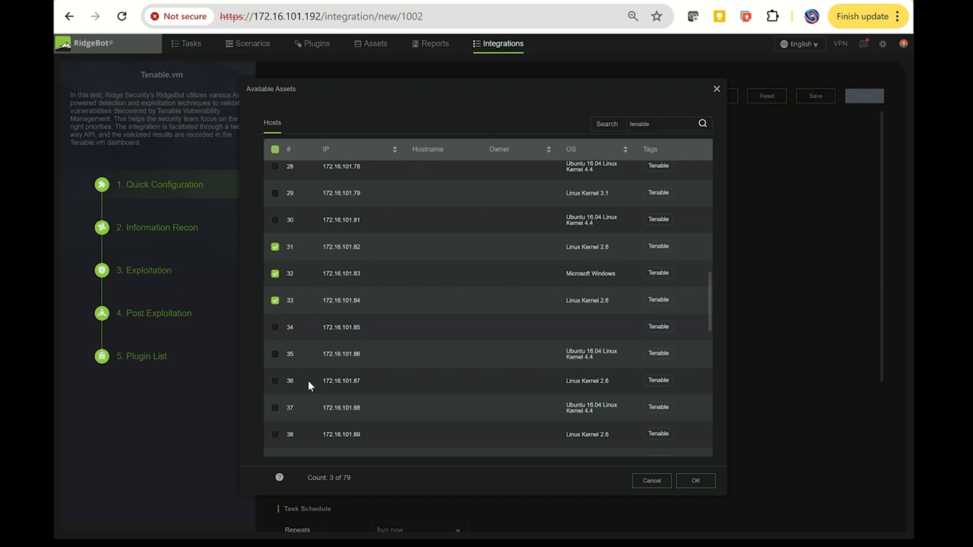
left_click(275, 328)
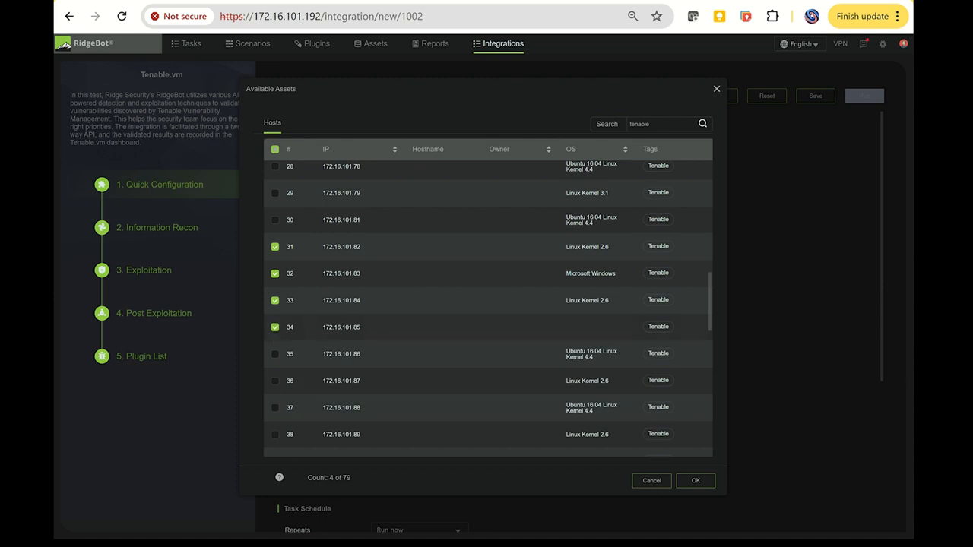
left_click(699, 482)
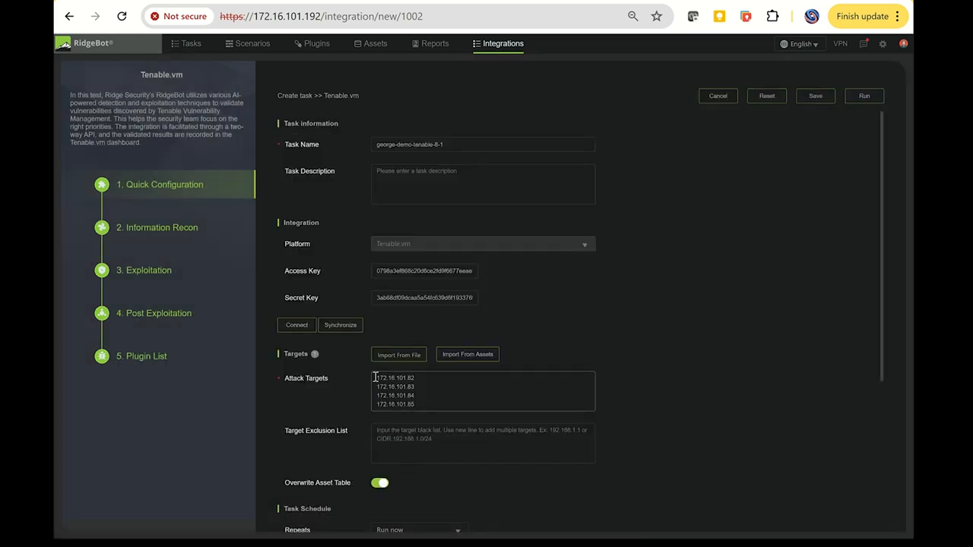
Step: Review the task's attack targets, schedule, policy and exploitation settings, and run the task
left_click_drag(375, 378, 441, 404)
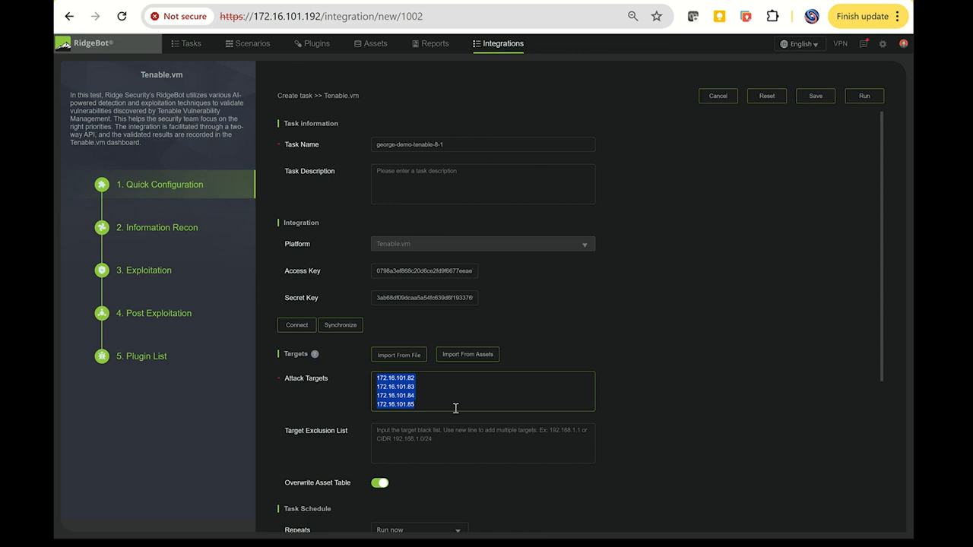
scroll(485, 401, "down", 3)
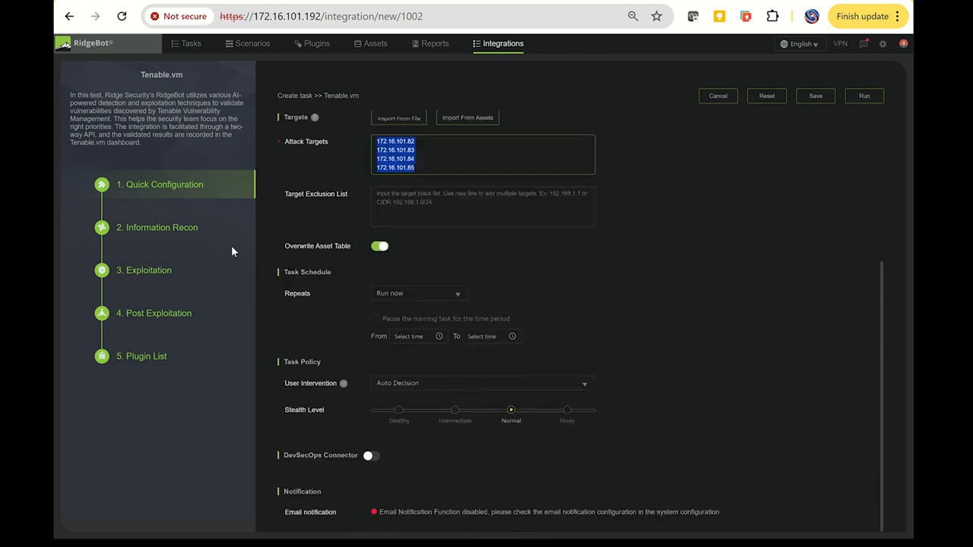
left_click(167, 273)
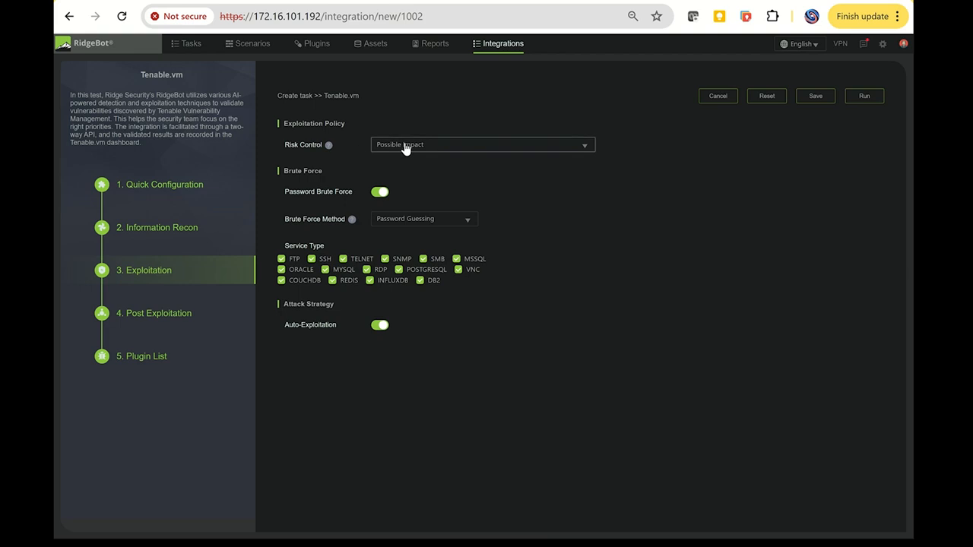
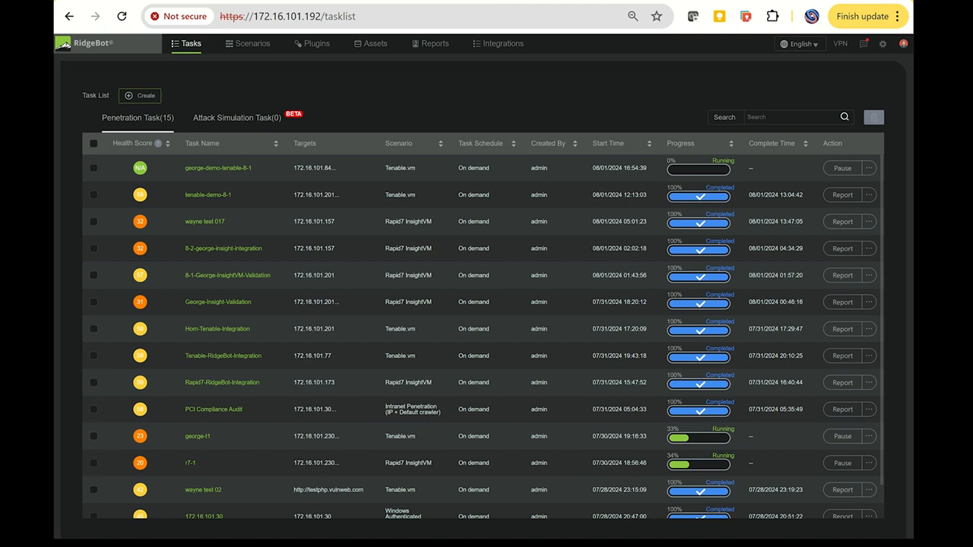
Step: Switch to Tenable Vulnerability Management and look through the hosts in the Assets list for RidgeBot tags
key("ctrl+Tab")
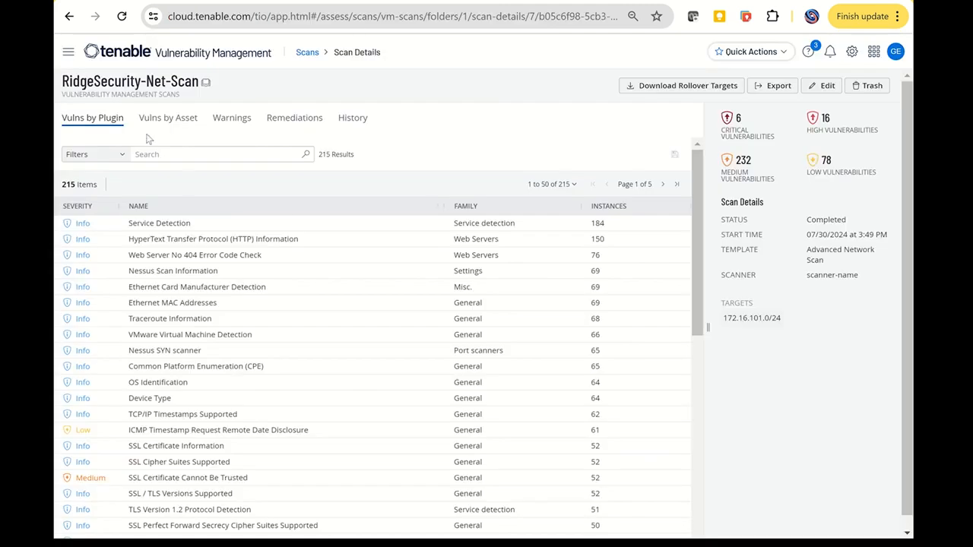
left_click(67, 51)
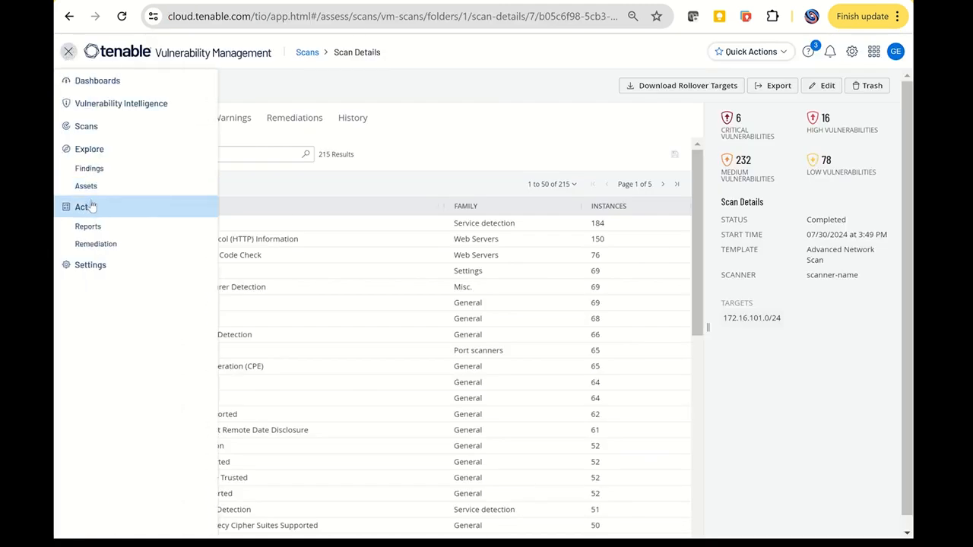
left_click(94, 189)
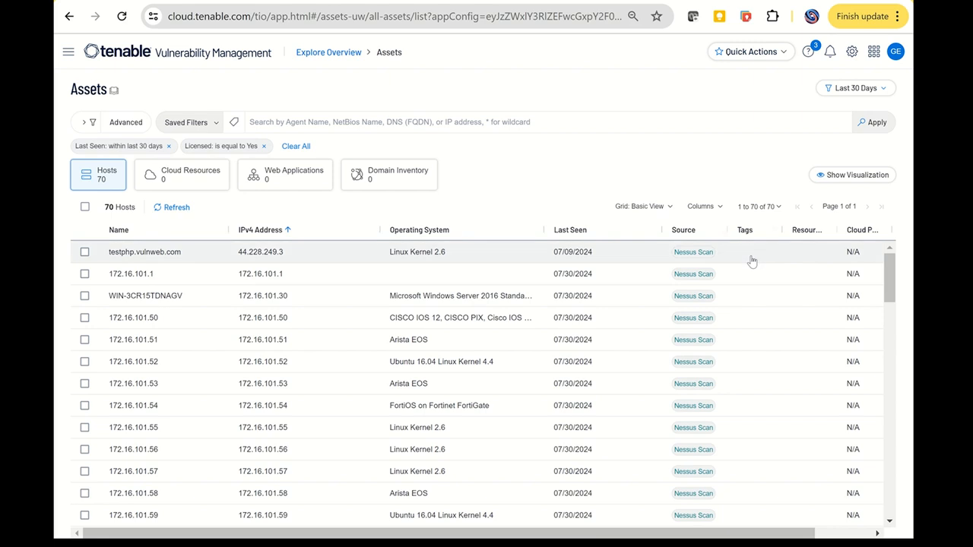
scroll(751, 265, "down", 8)
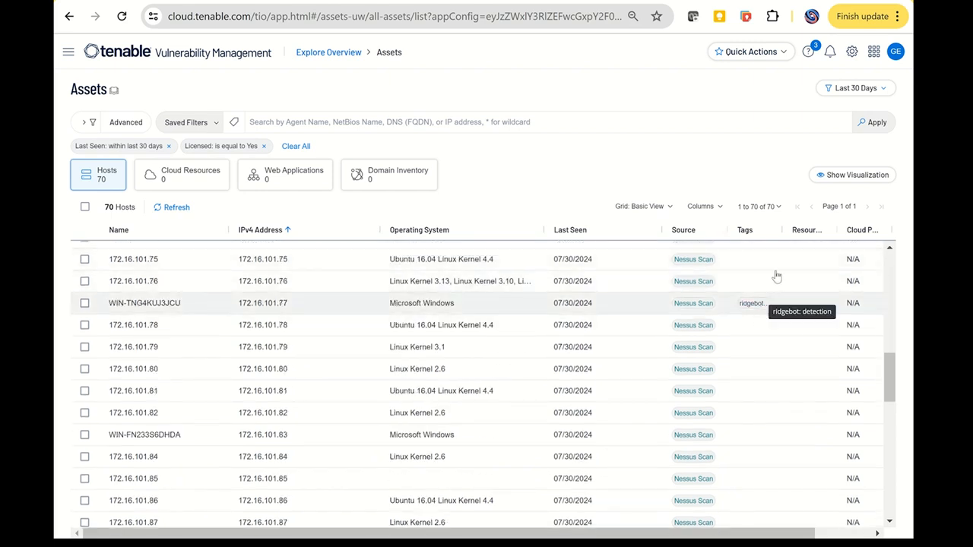
Step: Adjust the widths of the Tags and Last Seen columns in the hosts list, and check the assets' tags
double_click(782, 231)
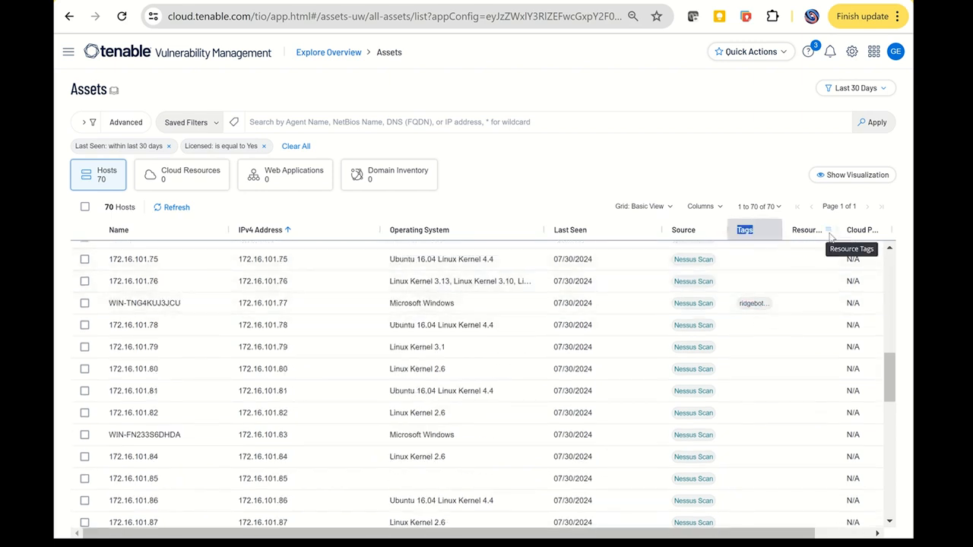
left_click(787, 234)
left_click_drag(782, 231, 809, 232)
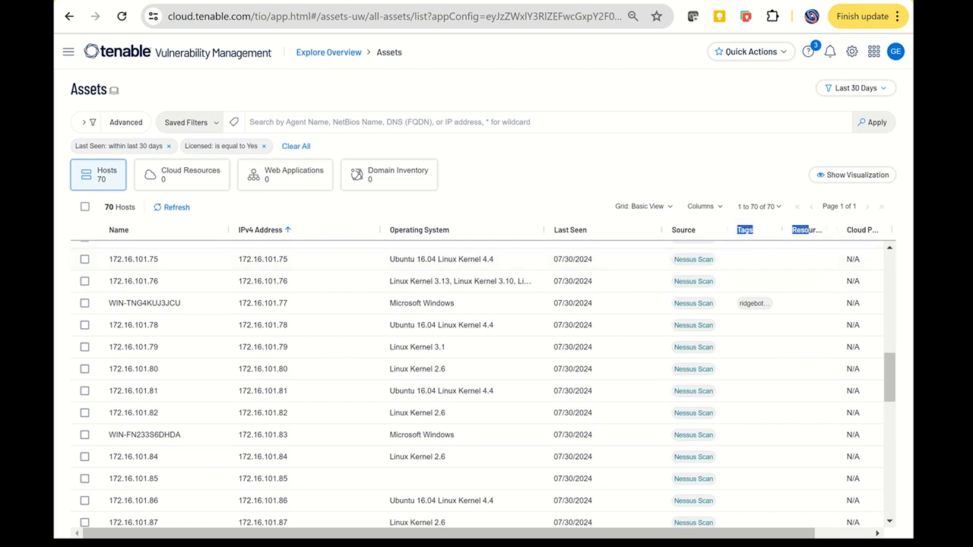
left_click_drag(914, 273, 972, 273)
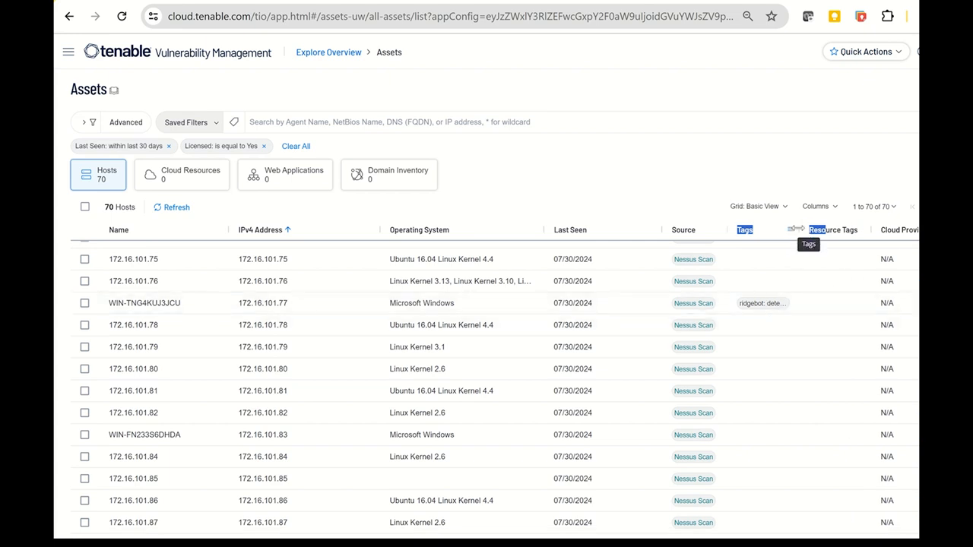
left_click_drag(795, 229, 836, 233)
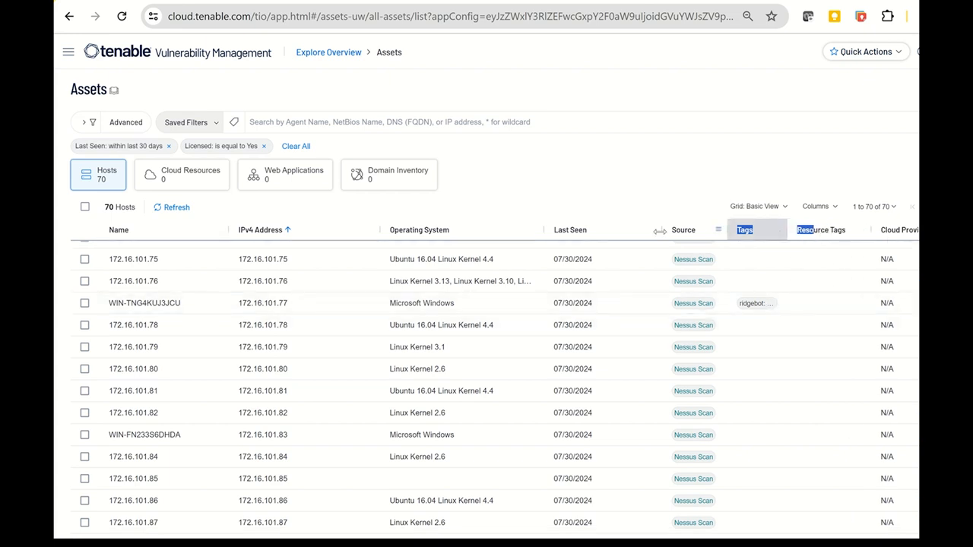
left_click_drag(659, 230, 617, 238)
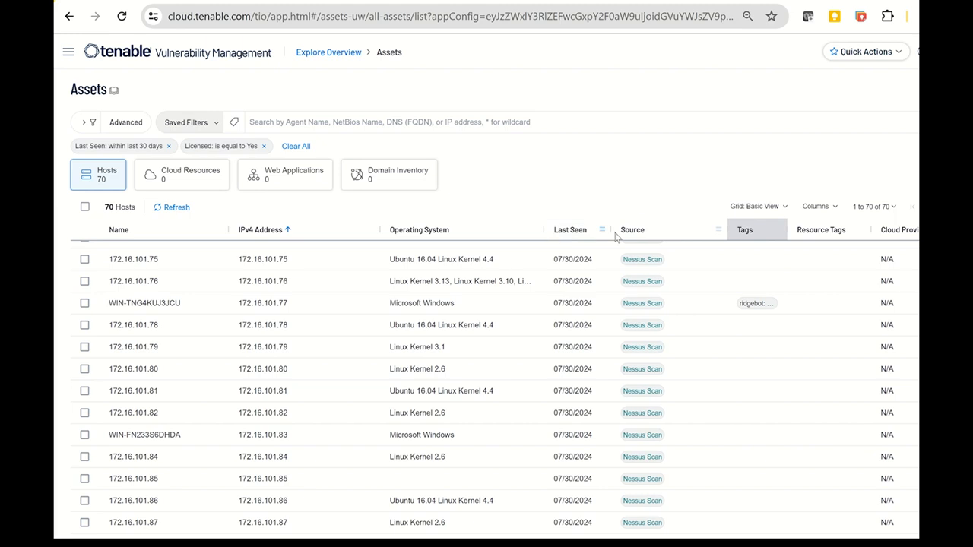
scroll(210, 310, "down", 5)
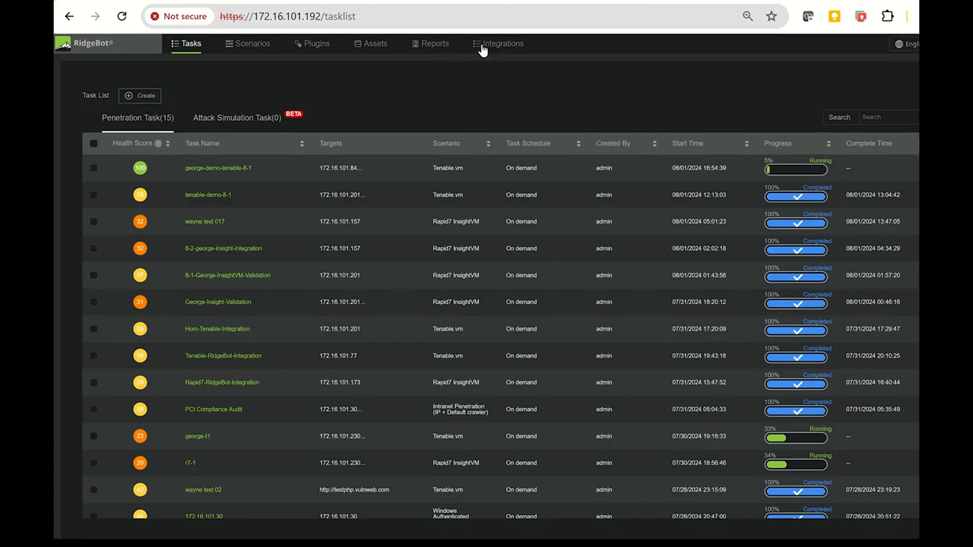
Step: Open RidgeBot's integrations page, and log on to Rapid7 InsightVM with the account username and password
left_click(495, 43)
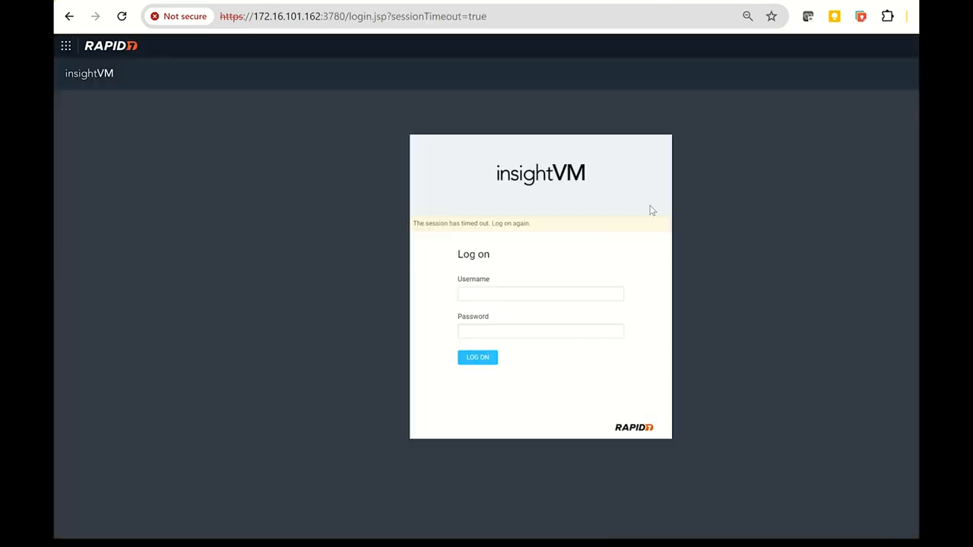
left_click(487, 359)
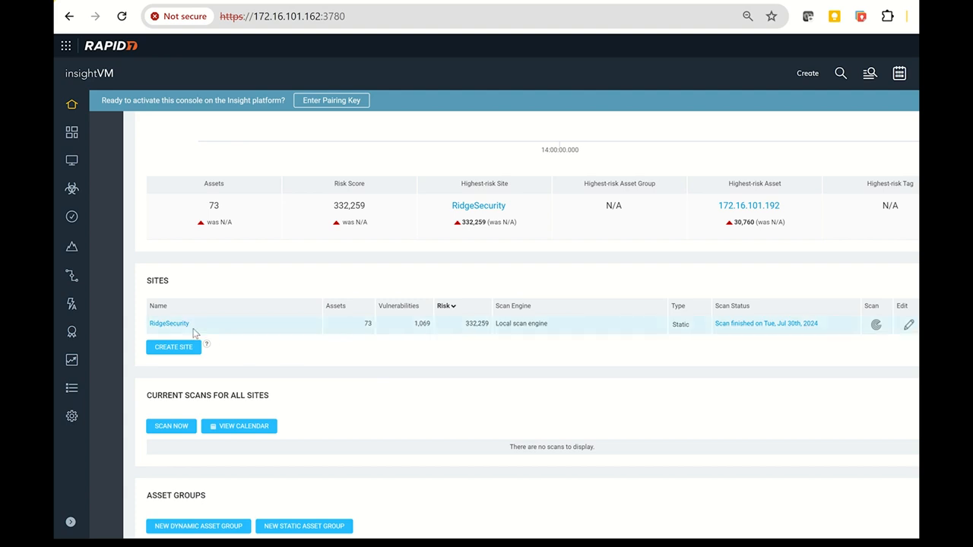
Step: Check the asset and vulnerability counts of the RidgeSecurity site in InsightVM's sites table
double_click(372, 323)
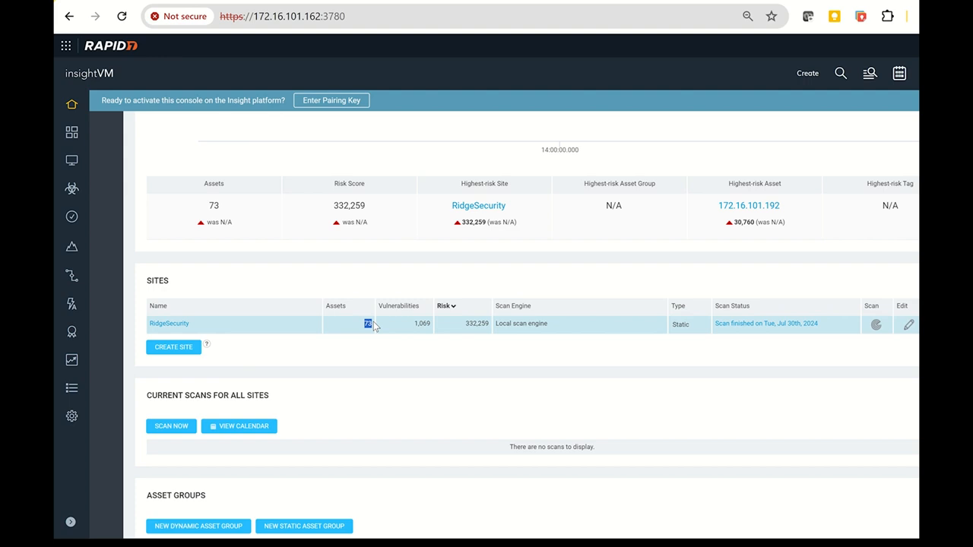
left_click(427, 327)
double_click(424, 323)
left_click(384, 352)
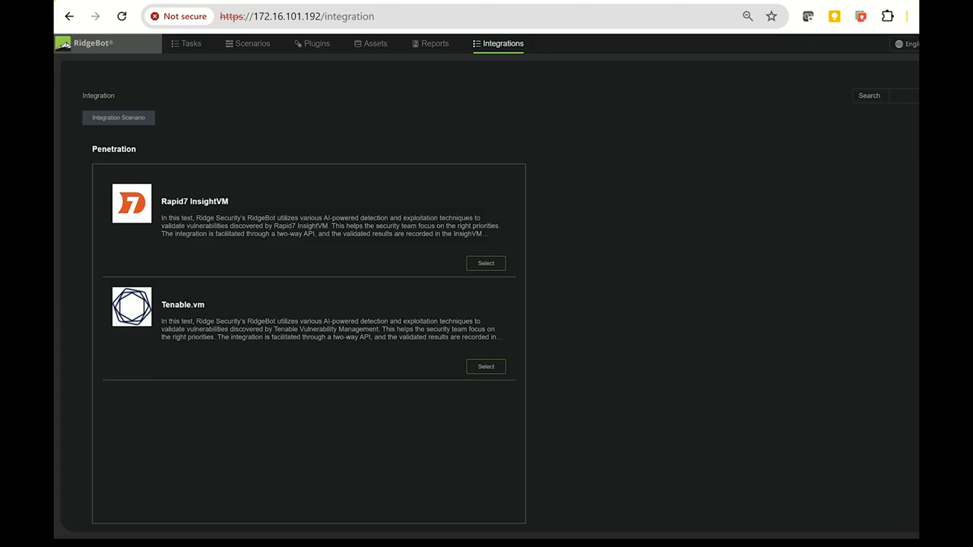
Step: In RidgeBot, start a Rapid7 InsightVM integration task, enter the demo task name and set the platform IP to 172.16.101.162
left_click(484, 265)
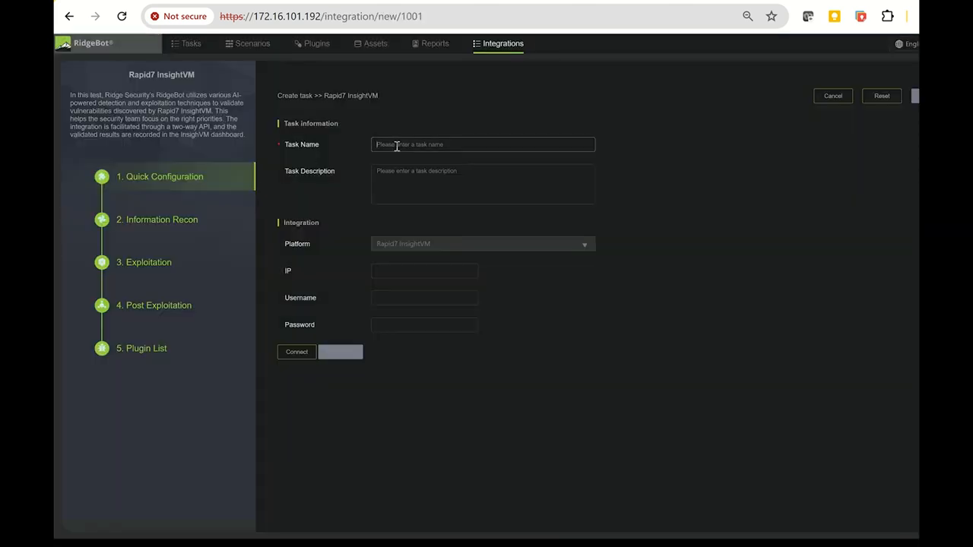
left_click(395, 146)
type("demo-george-insightvm-8-1")
left_click(403, 274)
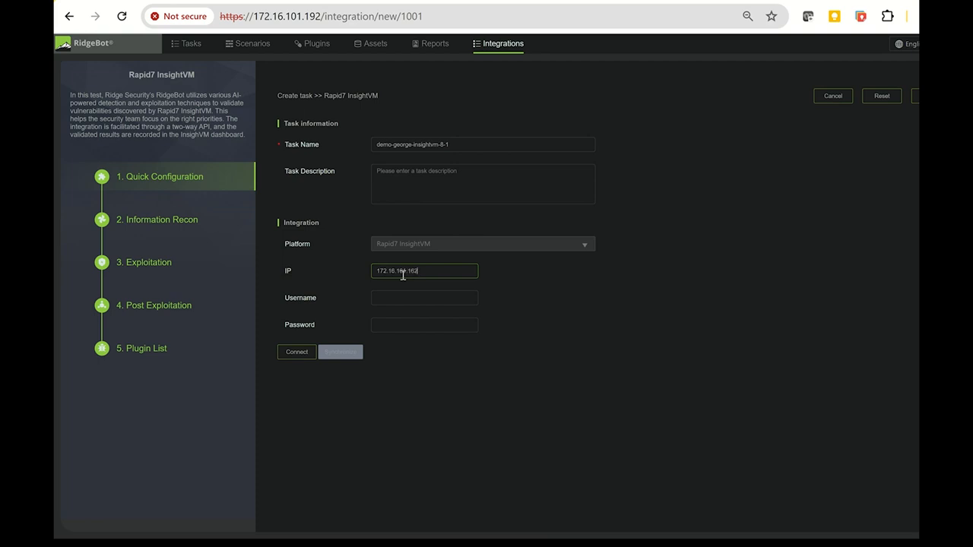
Step: Enter the InsightVM account username and password for the integration, and connect to the platform
left_click(400, 299)
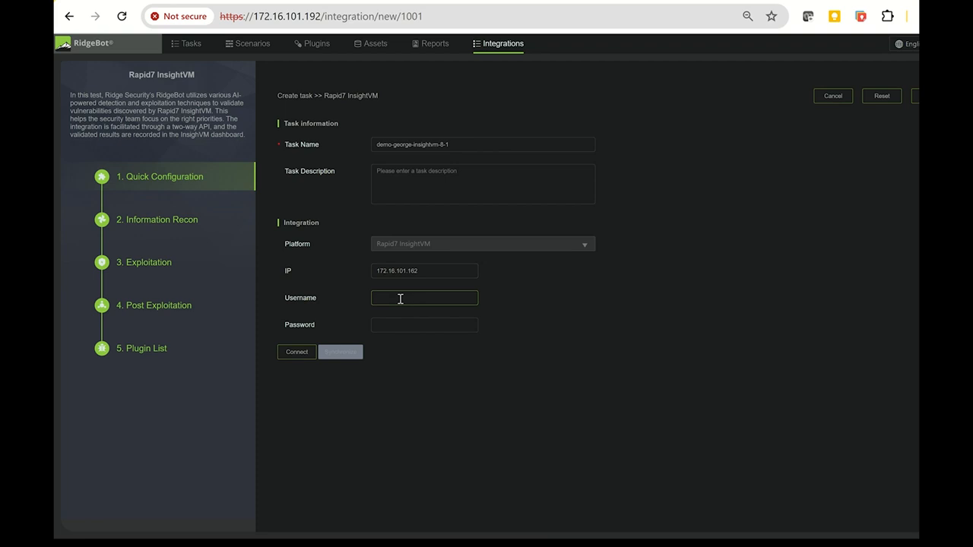
type("george")
key("Tab")
key("ctrl+v")
left_click(296, 352)
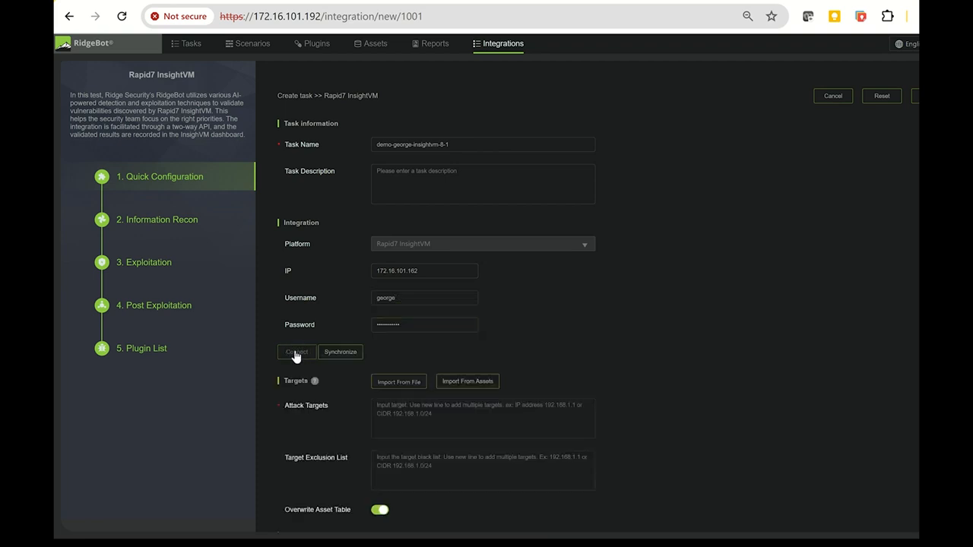
Step: Search the available assets for "Insight" and import host 172.16.101.173 as the attack target
left_click(395, 382)
left_click(477, 382)
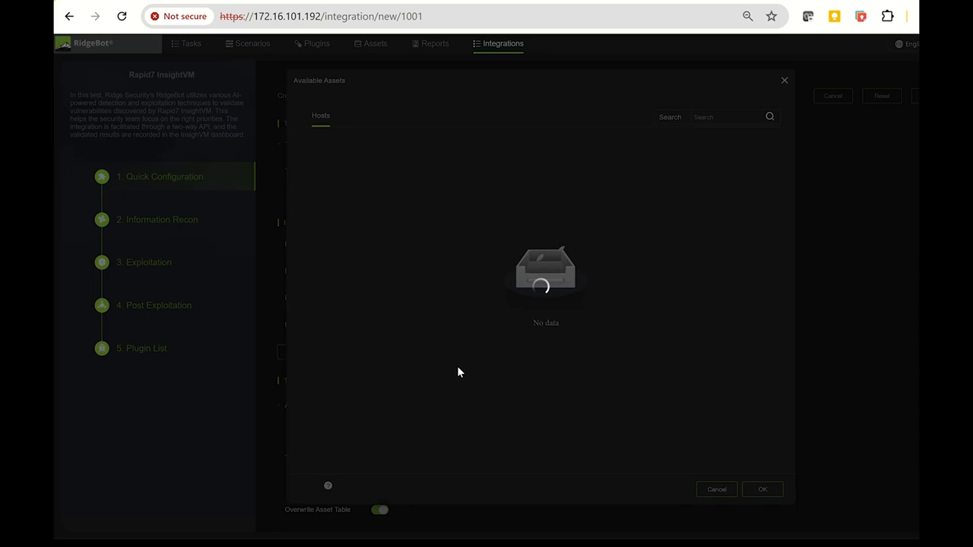
left_click(712, 123)
type("Insight")
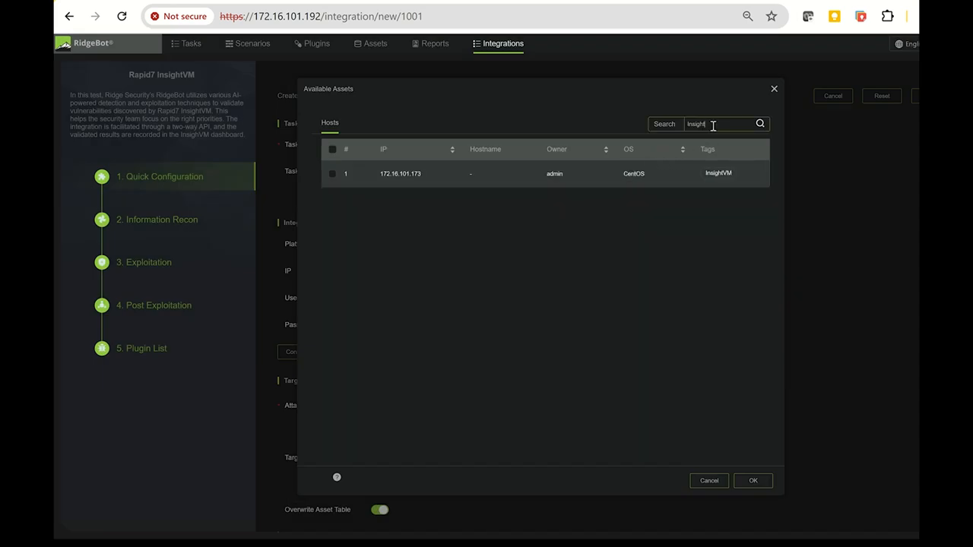
left_click(333, 174)
left_click(757, 490)
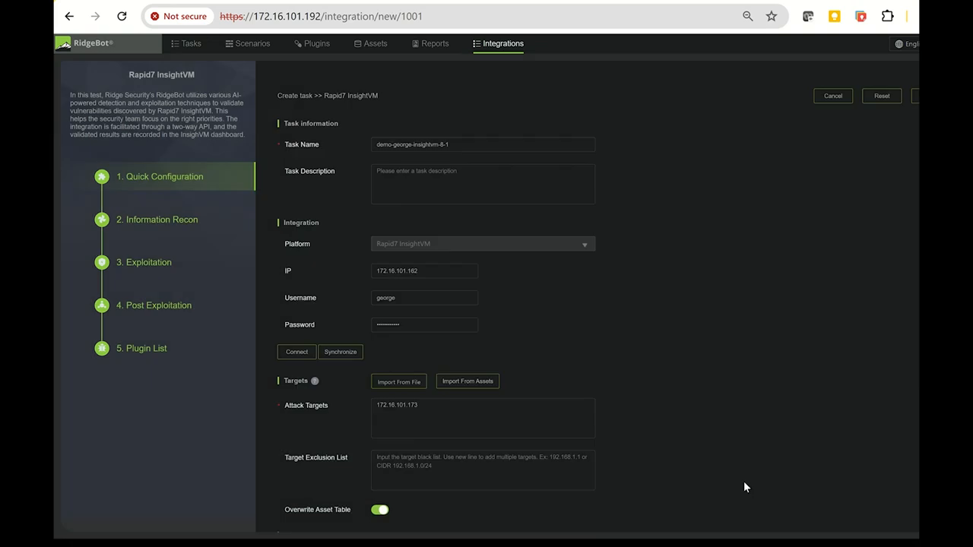
Step: Review the InsightVM task's schedule, policy and stealth level settings, and run the task
scroll(478, 449, "down", 2)
scroll(410, 442, "down", 3)
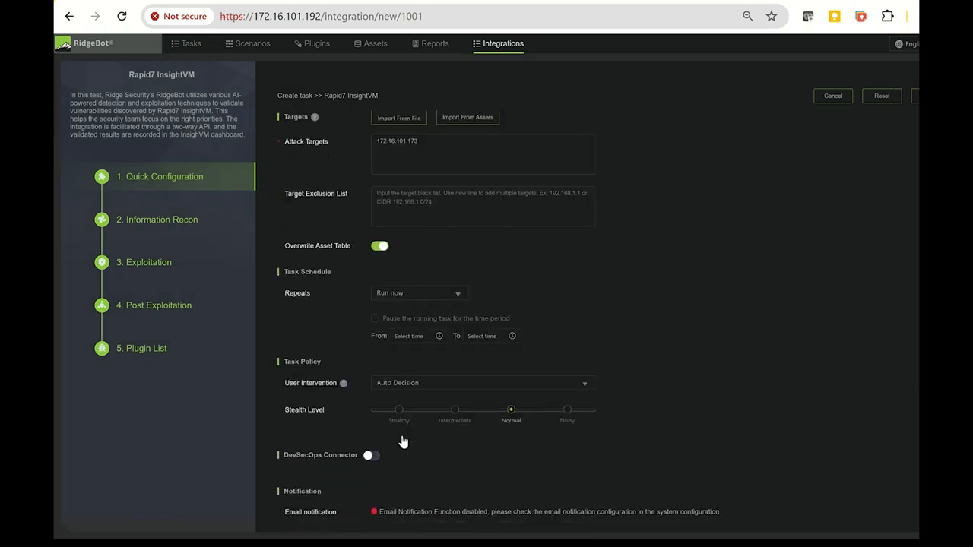
scroll(402, 436, "up", 6)
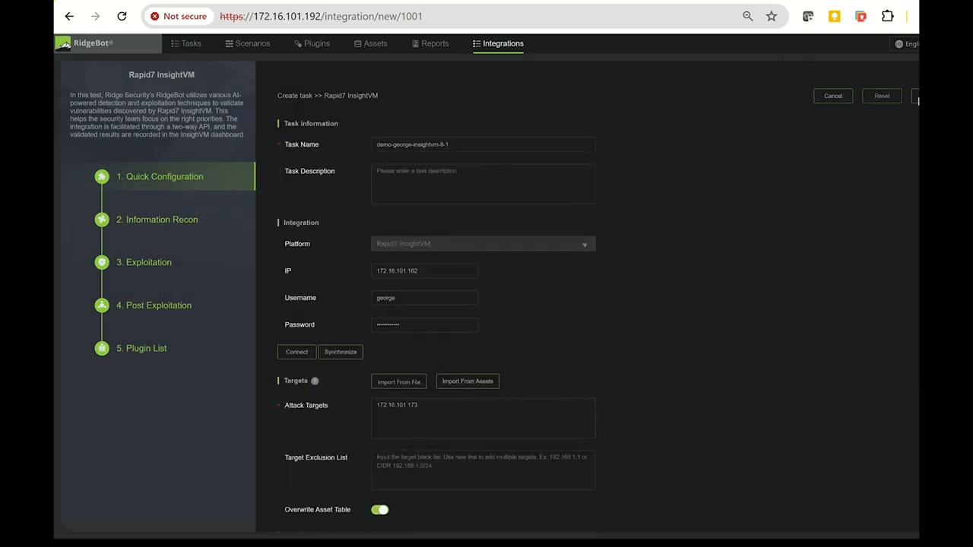
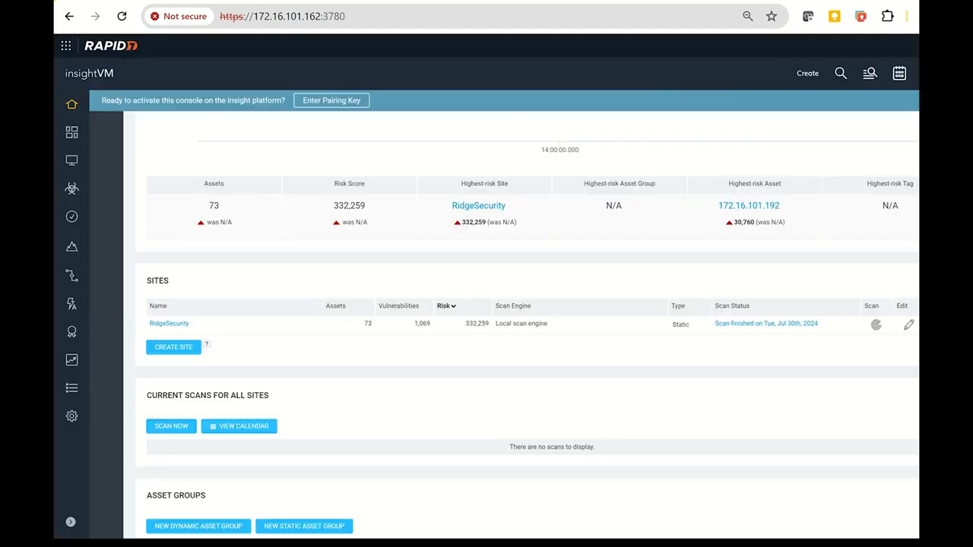
Step: Switch to InsightVM and look through the vulnerabilities list with its CVSS and risk scores
left_click(71, 190)
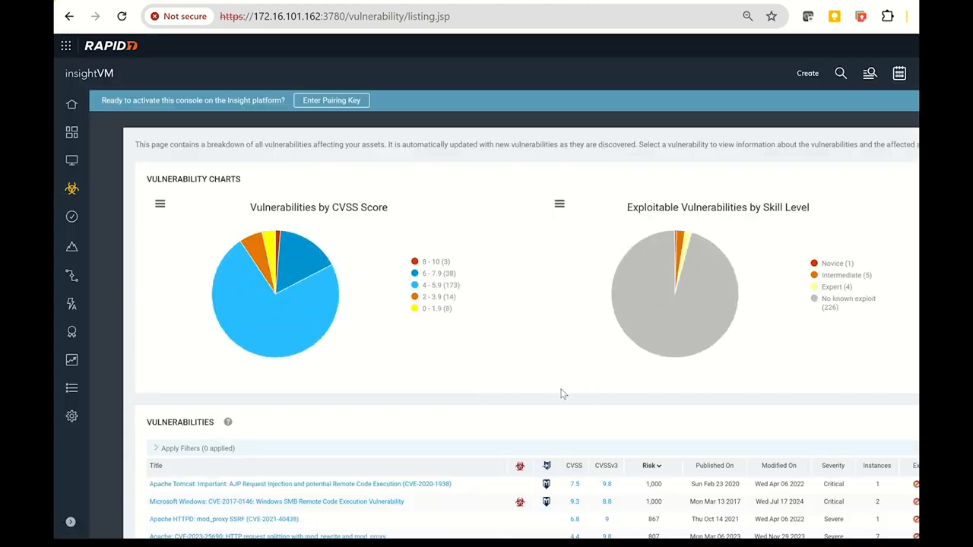
scroll(562, 394, "down", 4)
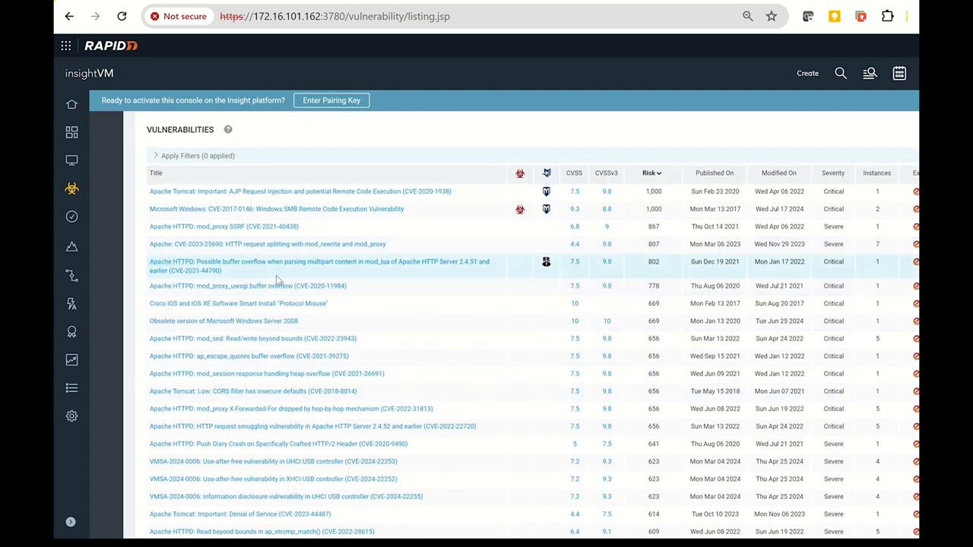
scroll(541, 478, "down", 10)
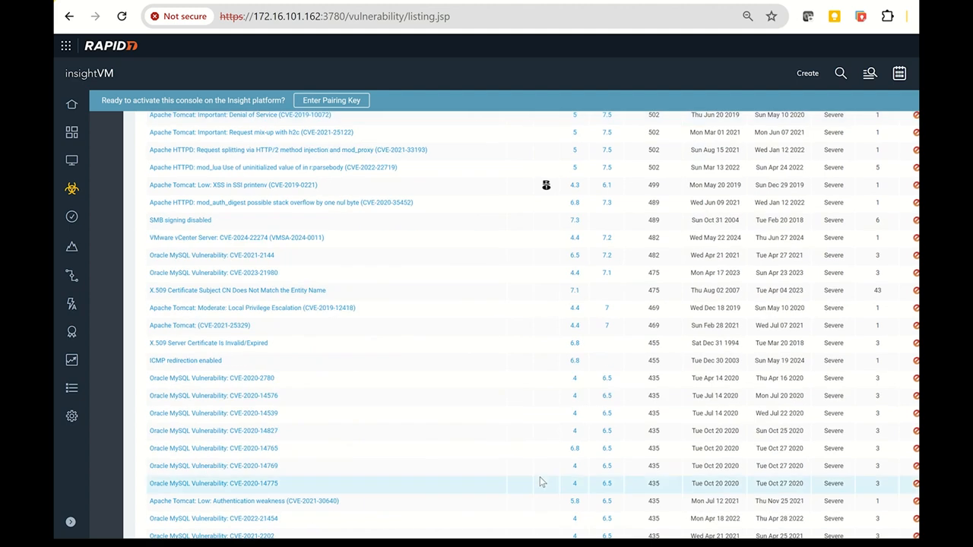
scroll(540, 481, "down", 3)
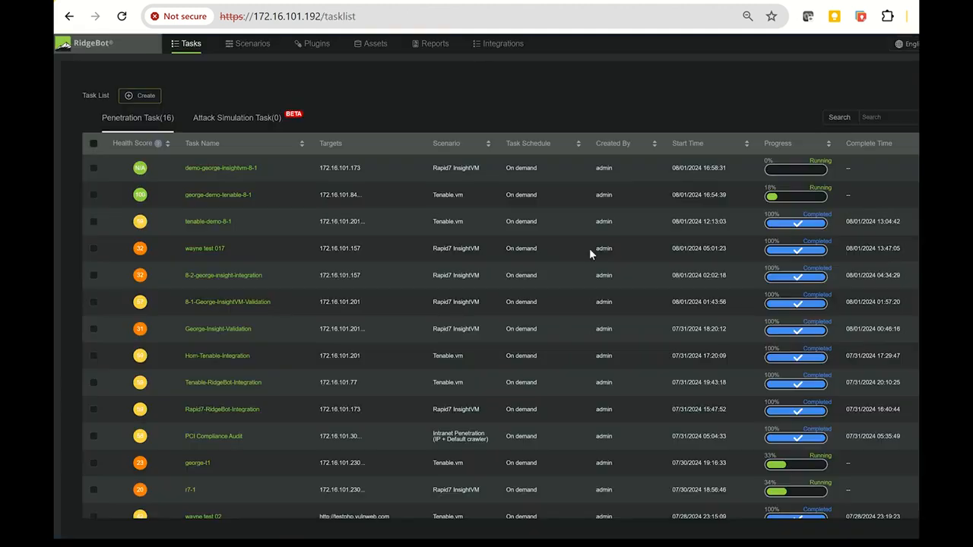
Step: In RidgeBot, review the audit report of the completed InsightVM task started 08/01/2024 02:02:18, and return to the task list
left_click(235, 278)
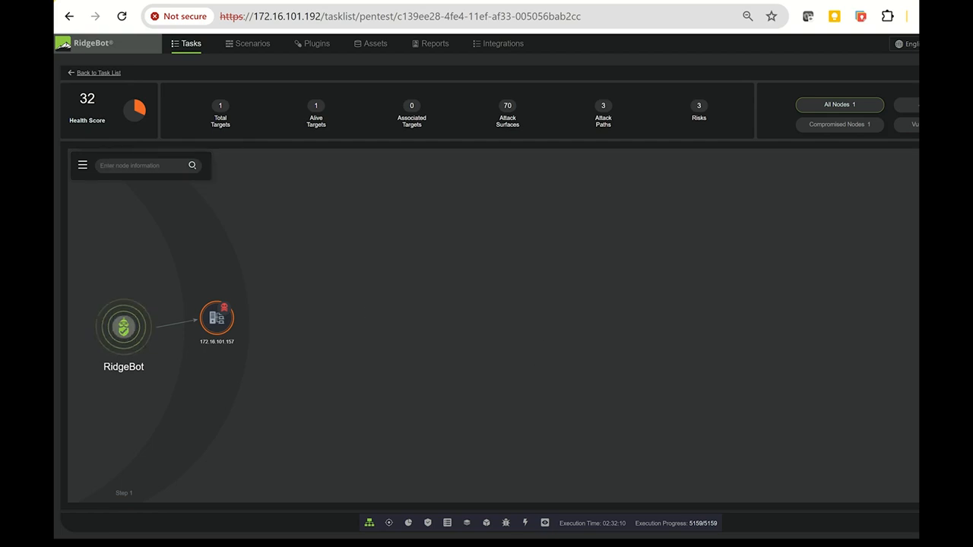
left_click(545, 523)
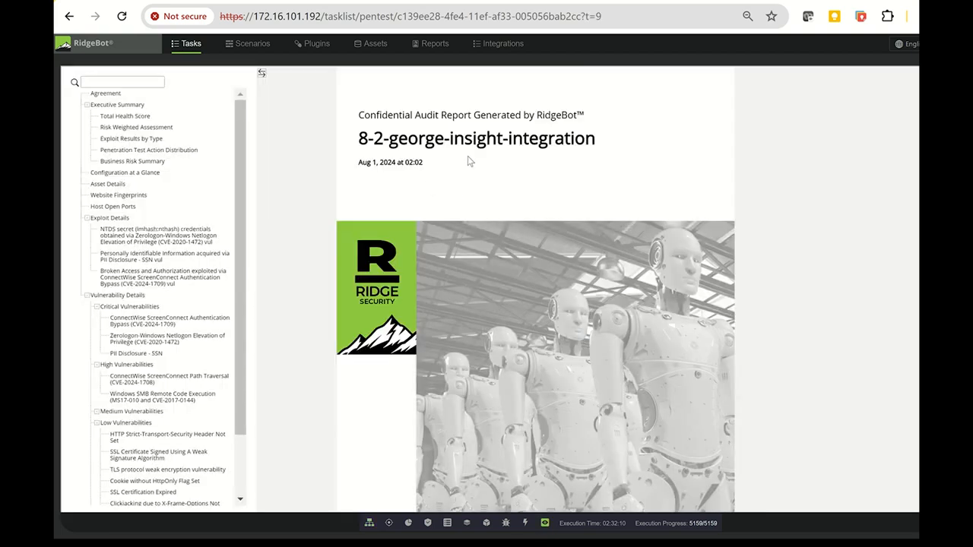
scroll(638, 335, "down", 20)
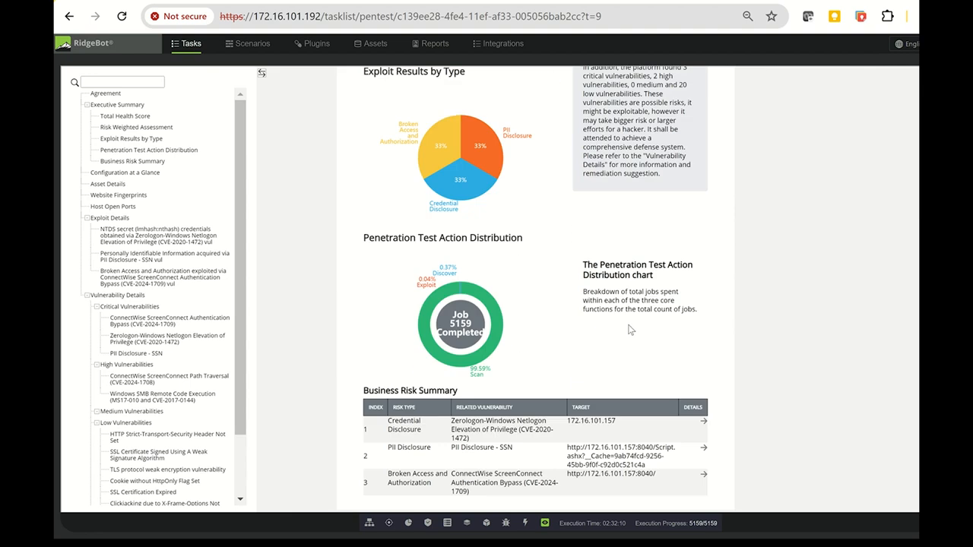
scroll(629, 329, "down", 15)
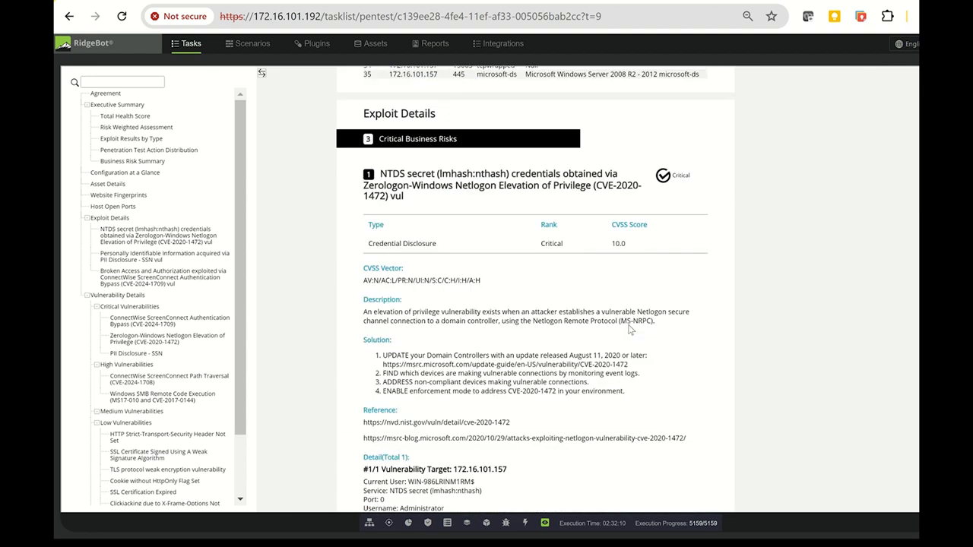
scroll(615, 322, "up", 8)
scroll(615, 322, "up", 20)
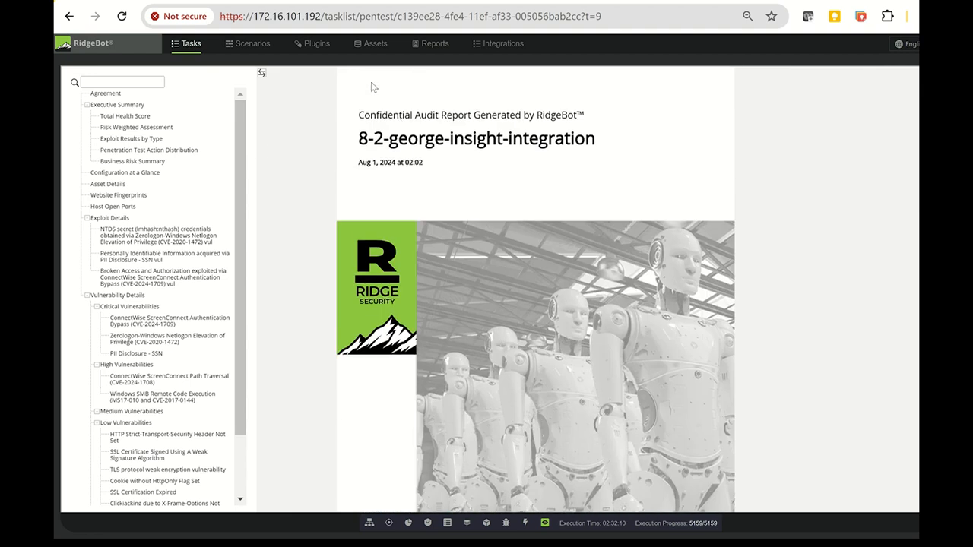
left_click(186, 46)
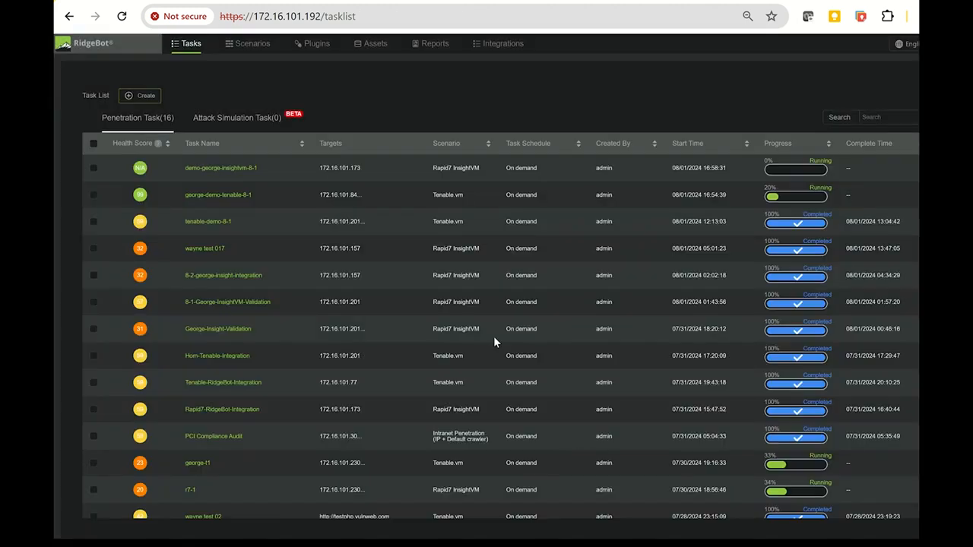